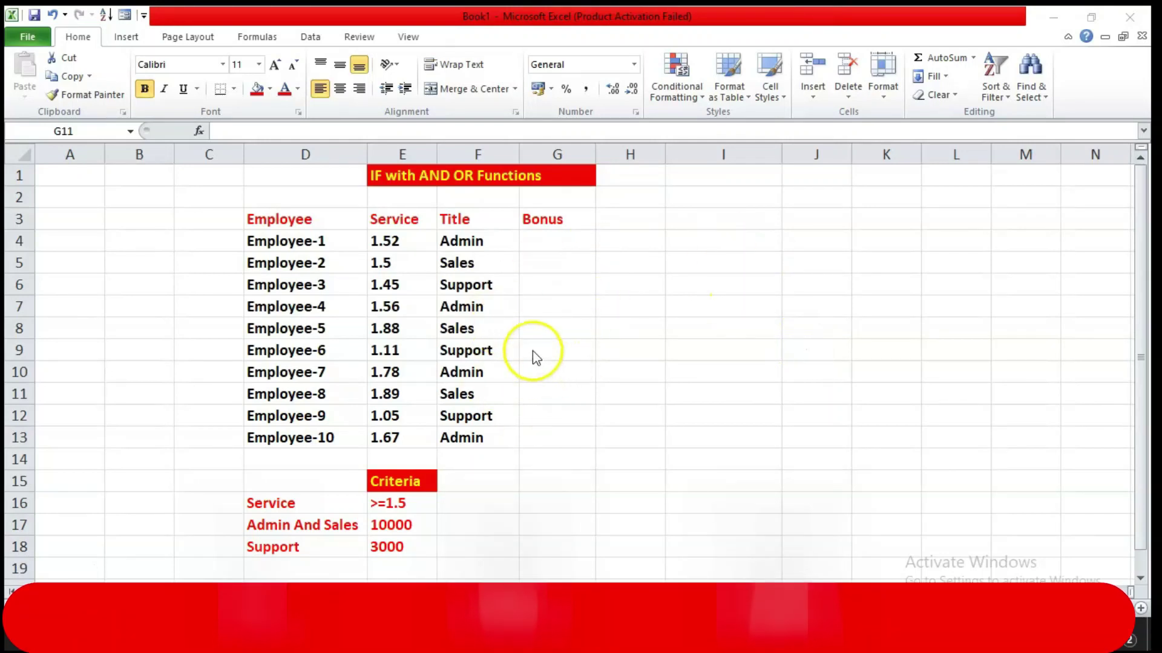
- Highlight the title and the employee table's Name, Service, Title and Bonus columns
left_click_drag(390, 176, 534, 178)
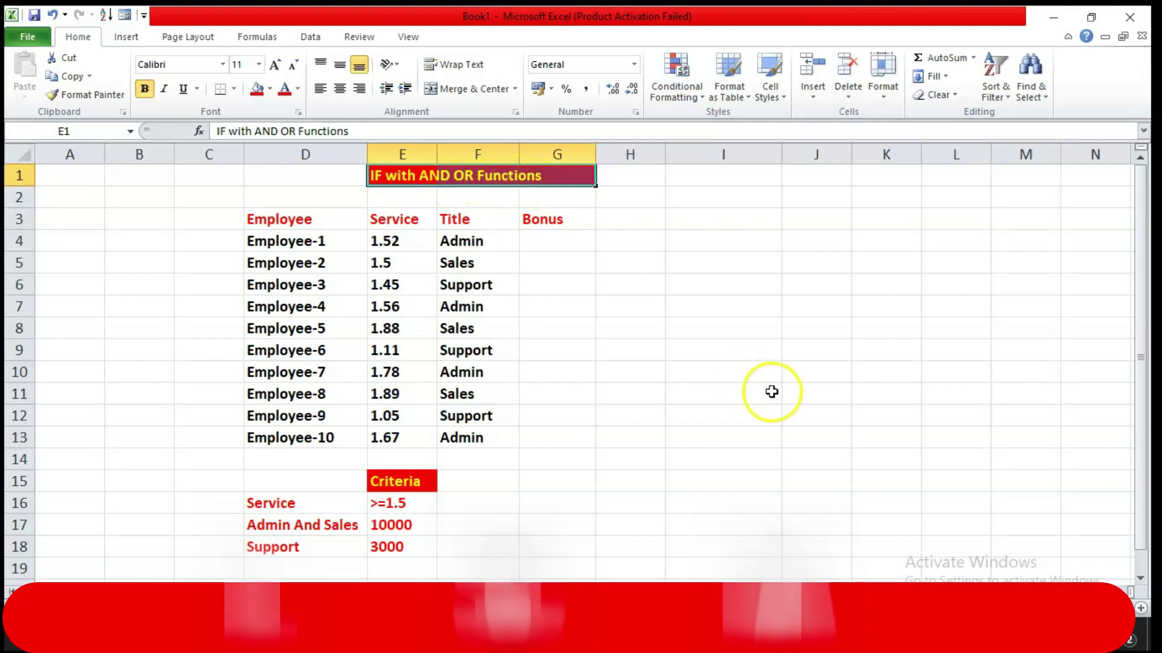
left_click(753, 453)
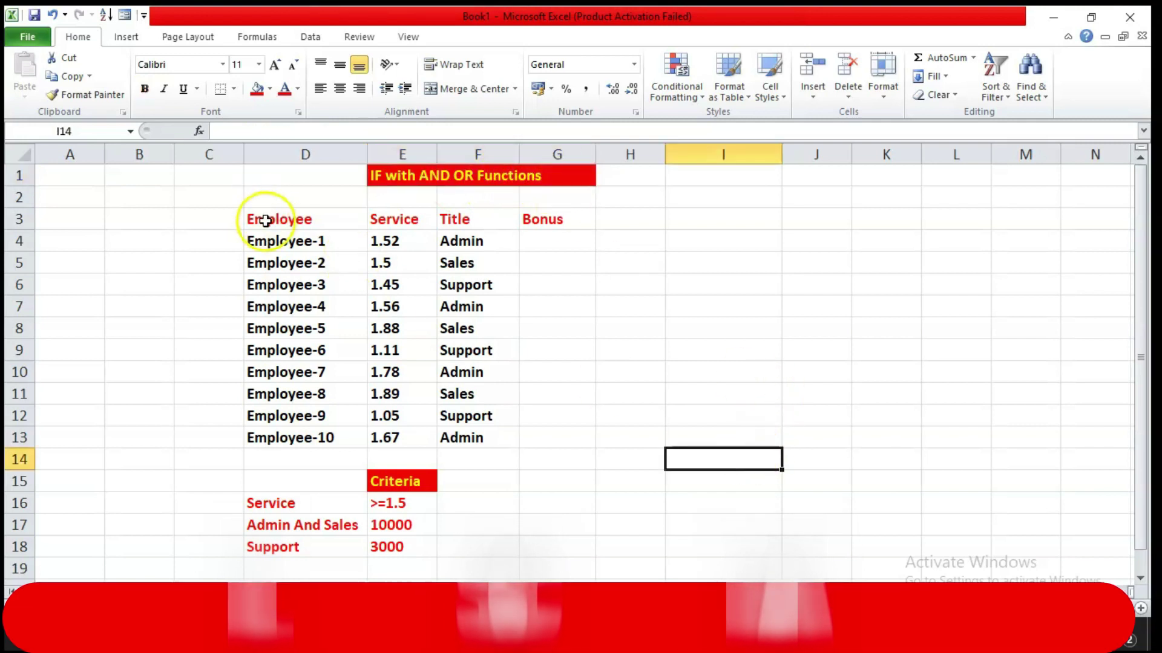
left_click_drag(257, 213, 544, 439)
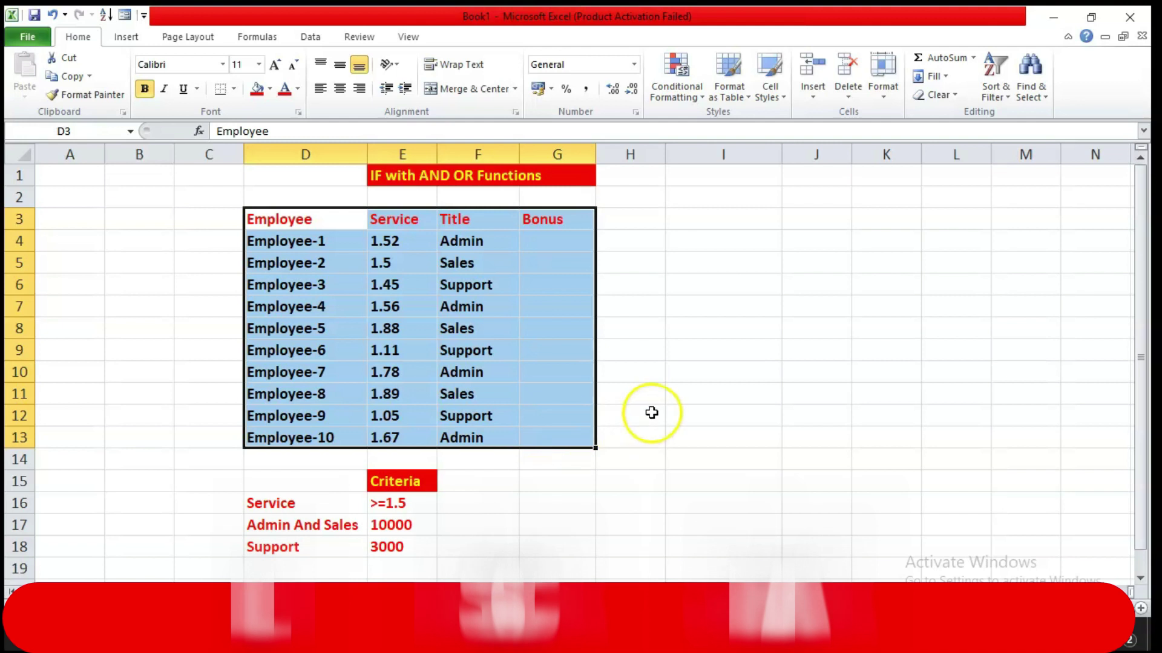
left_click(653, 409)
left_click_drag(273, 220, 272, 416)
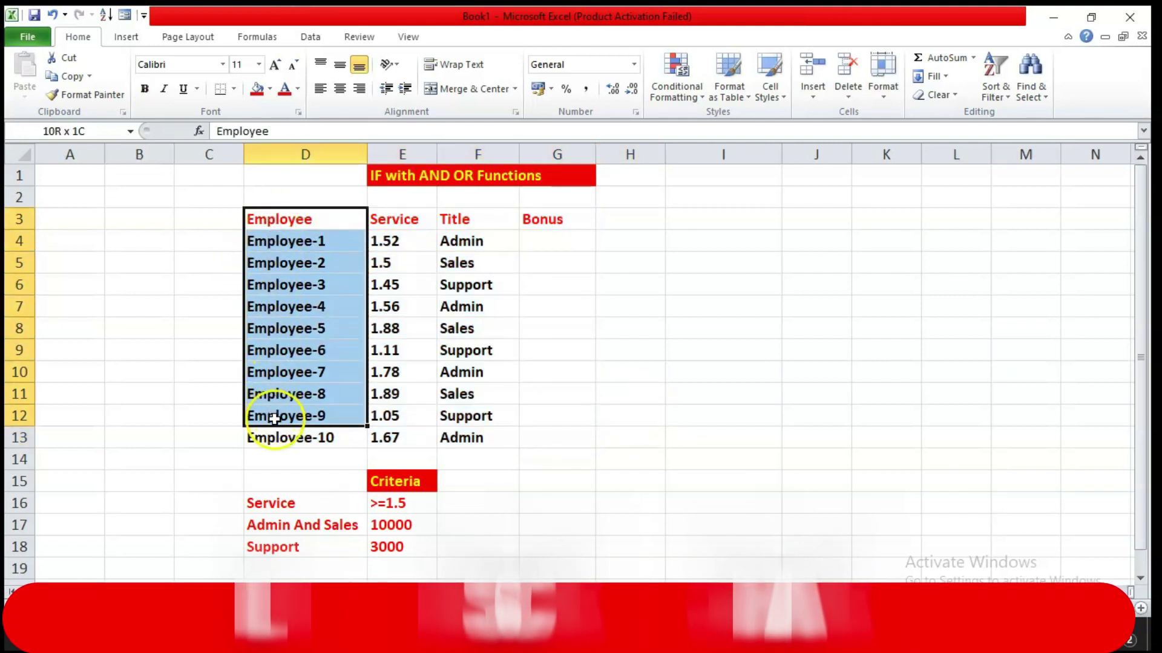
left_click_drag(391, 219, 391, 437)
left_click_drag(466, 220, 463, 438)
left_click_drag(546, 238, 543, 420)
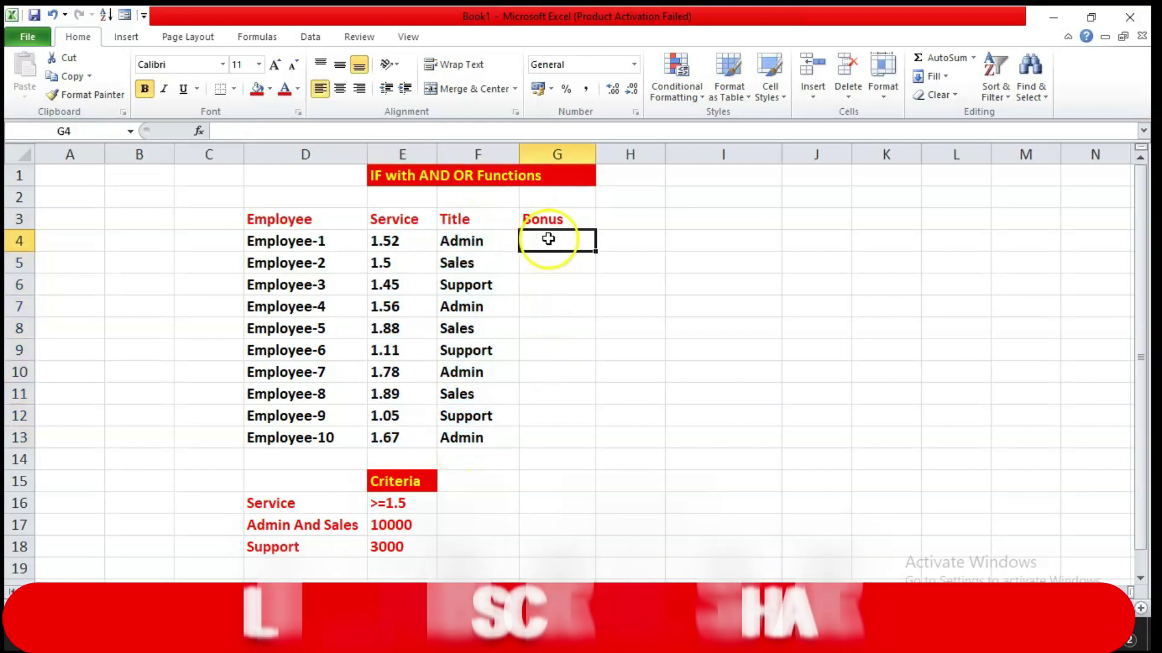
left_click(599, 394)
- Point out Employee-3's 1.45 Support record and the criteria: >=1.5 or Admin/Sales 10000, Support 3000
left_click(404, 284)
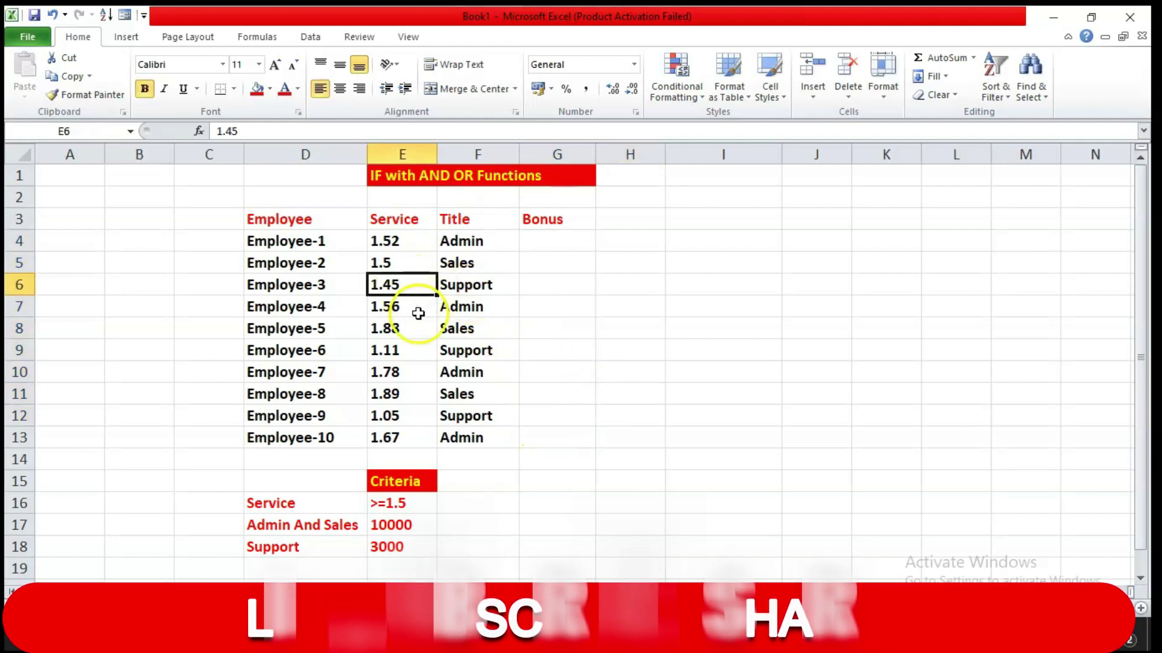
left_click(473, 282)
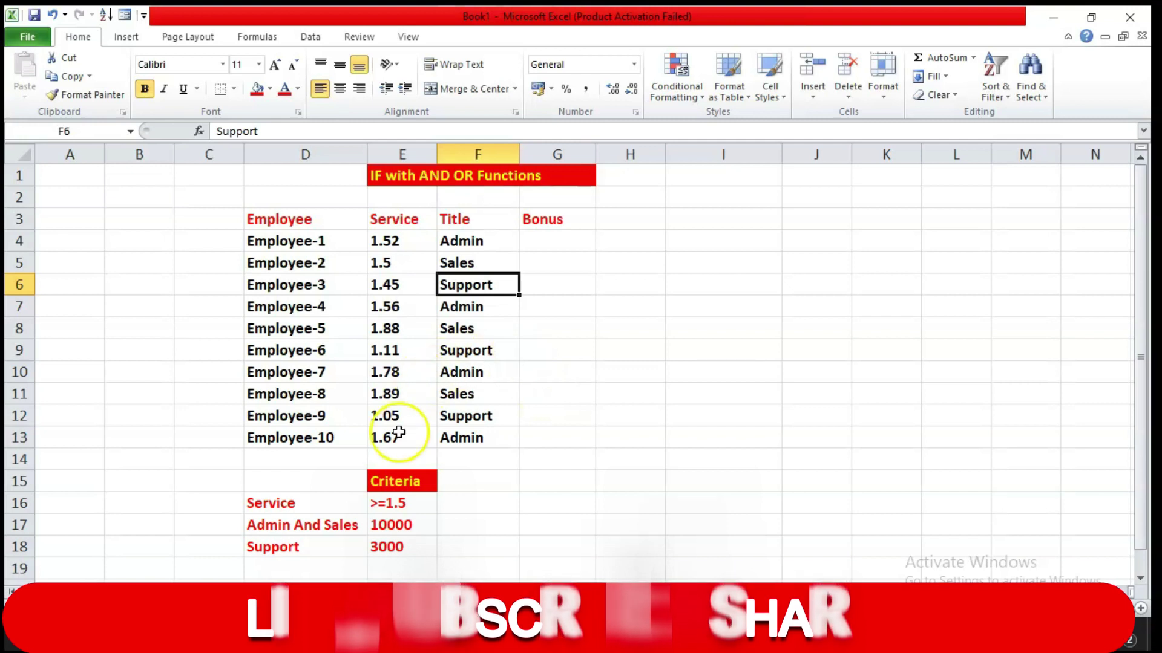
left_click(324, 509)
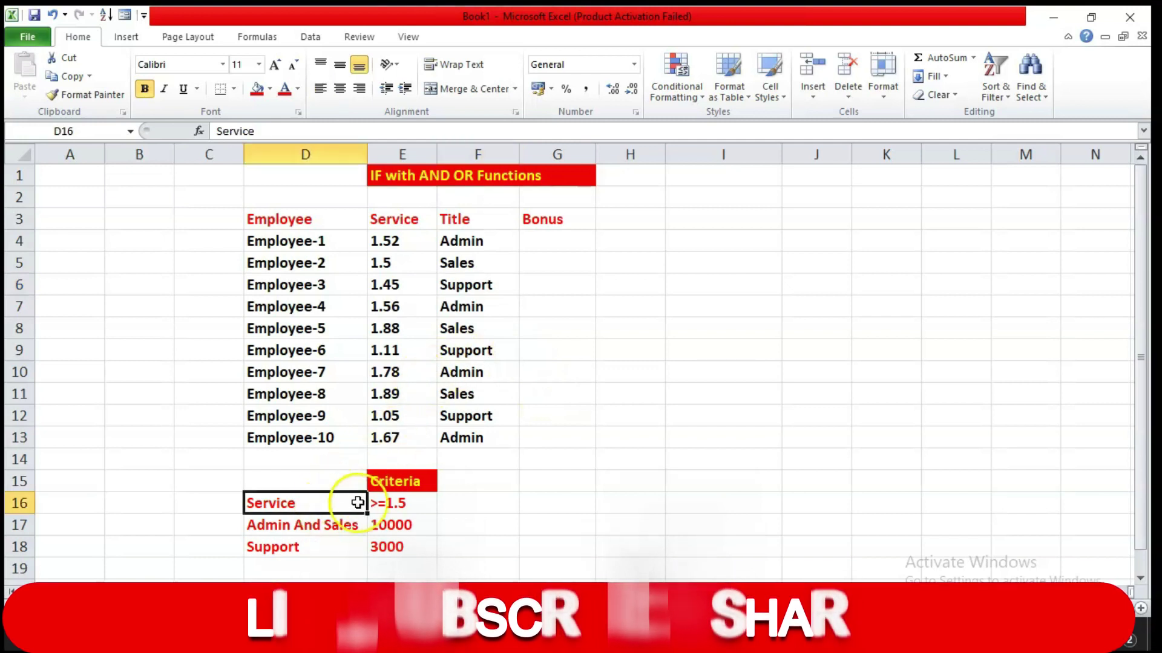
left_click(399, 509)
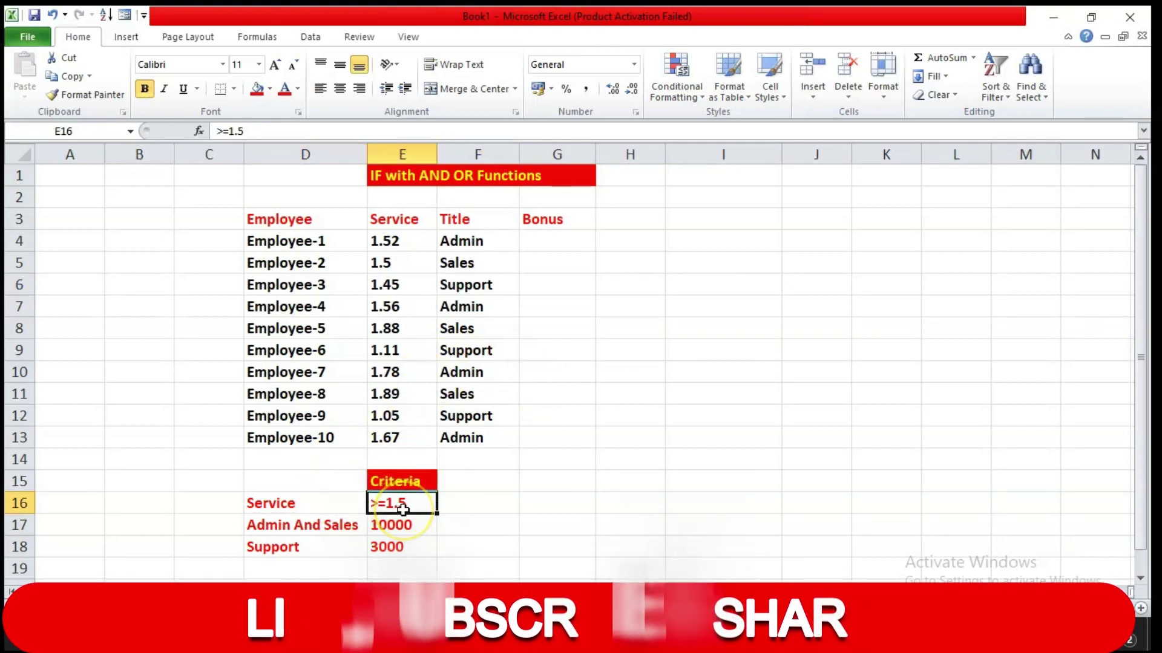
left_click(376, 525)
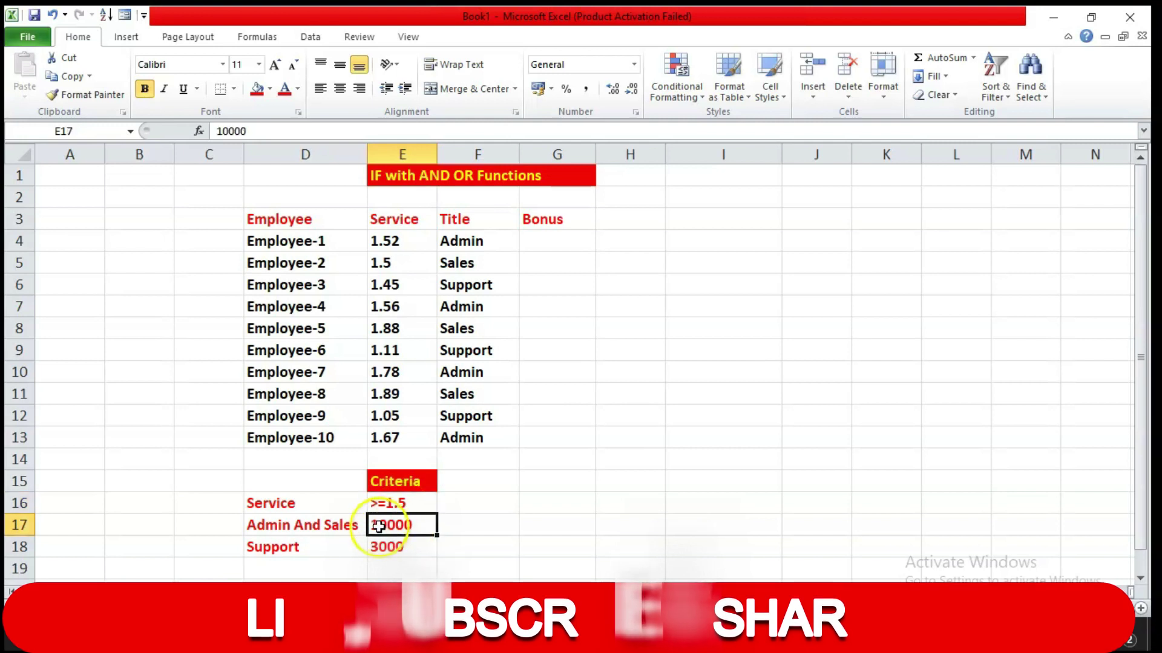
left_click(348, 528)
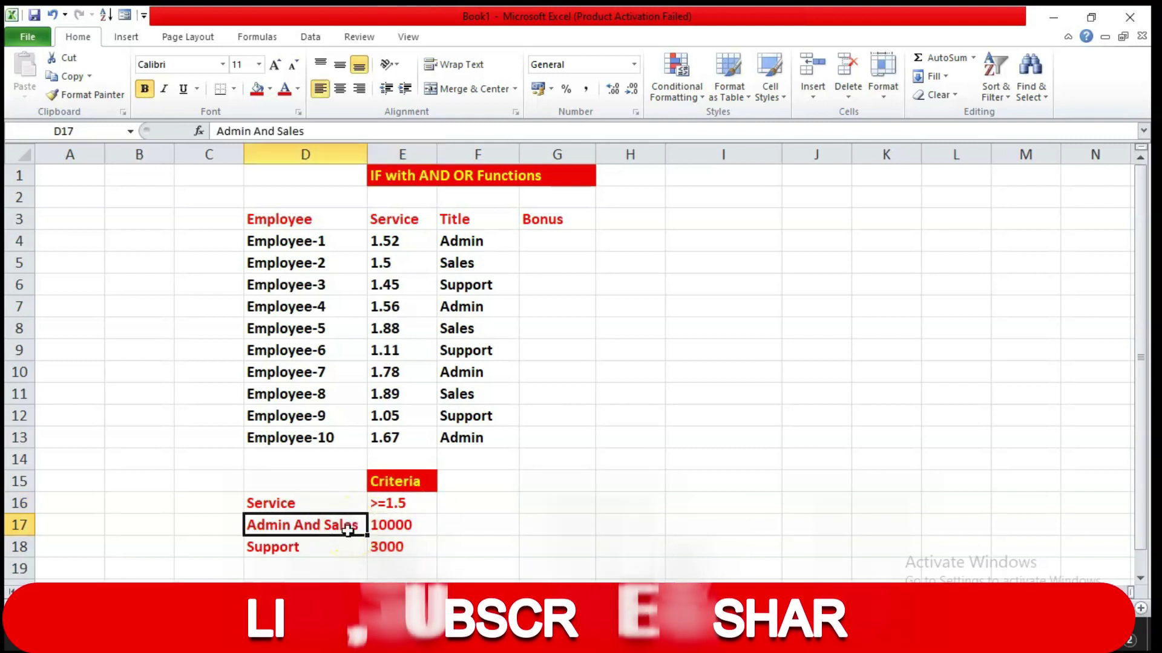
left_click(390, 529)
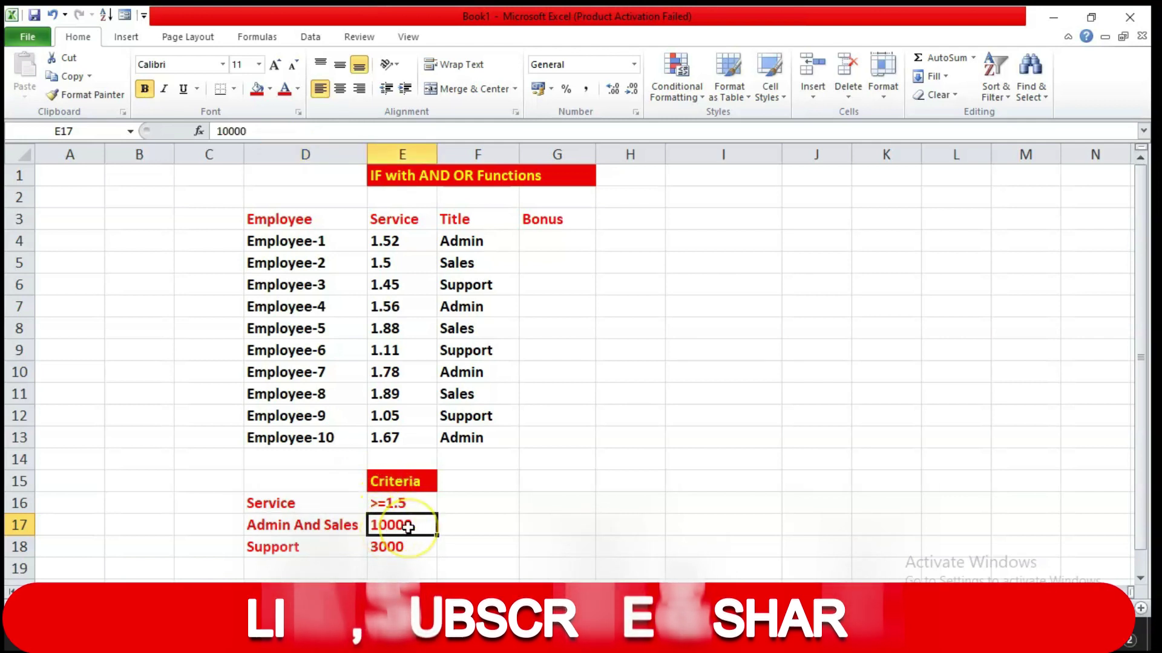
left_click(335, 548)
left_click(372, 546)
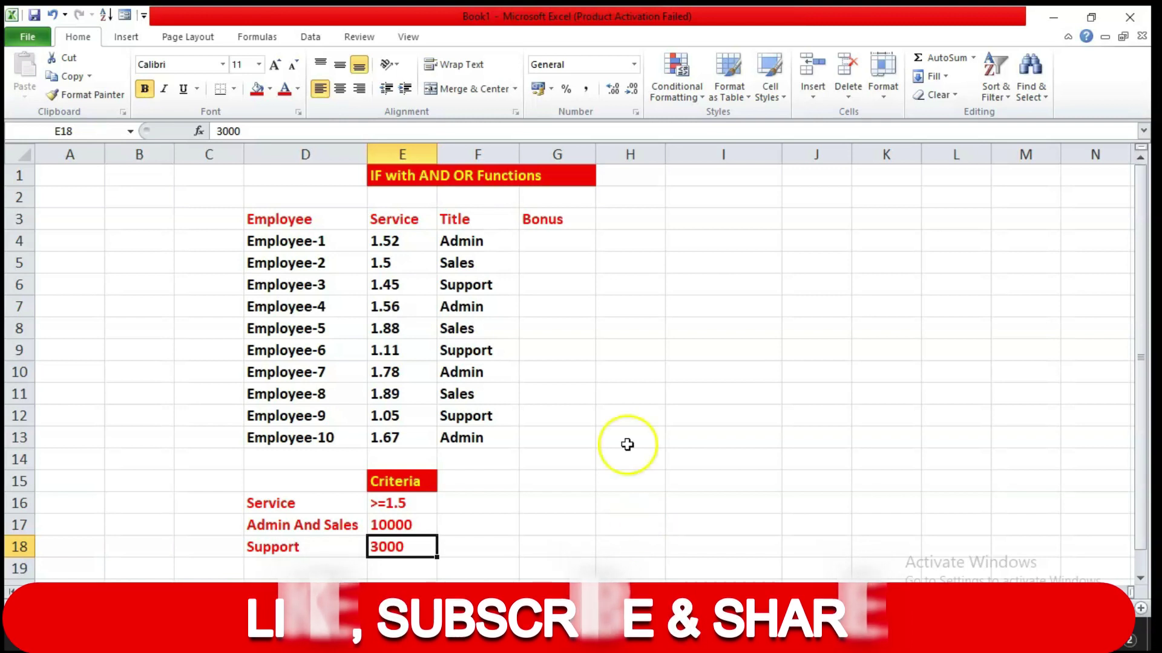
- Start an IF formula in G4 using the =if suggestion
left_click(575, 237)
type("=")
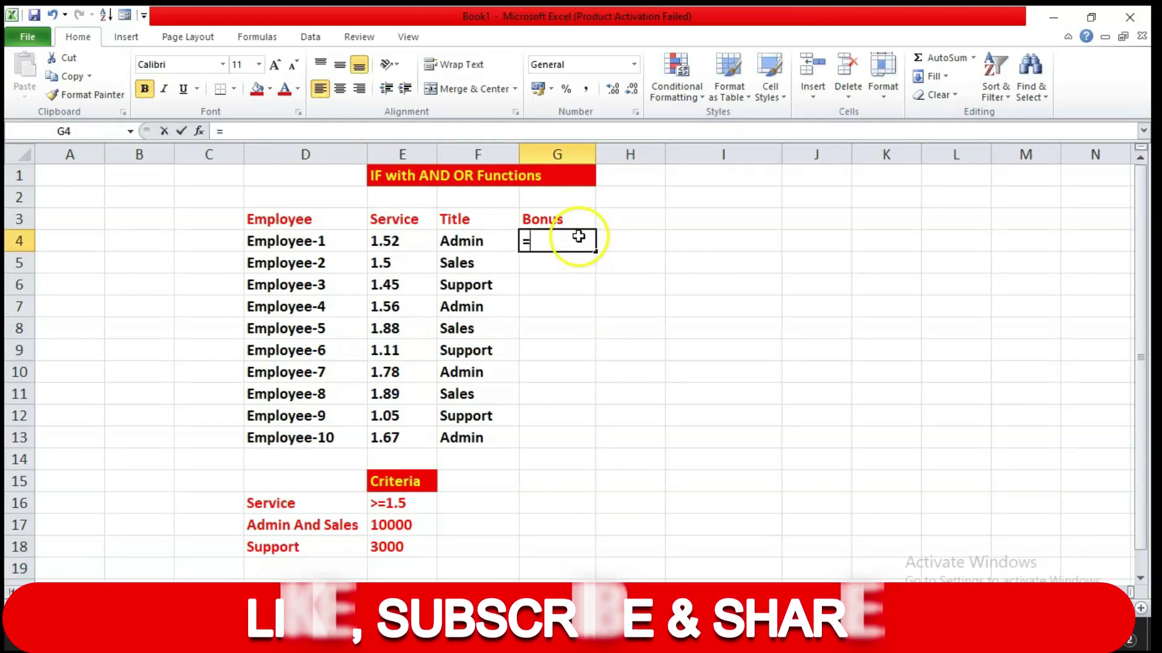
type("if")
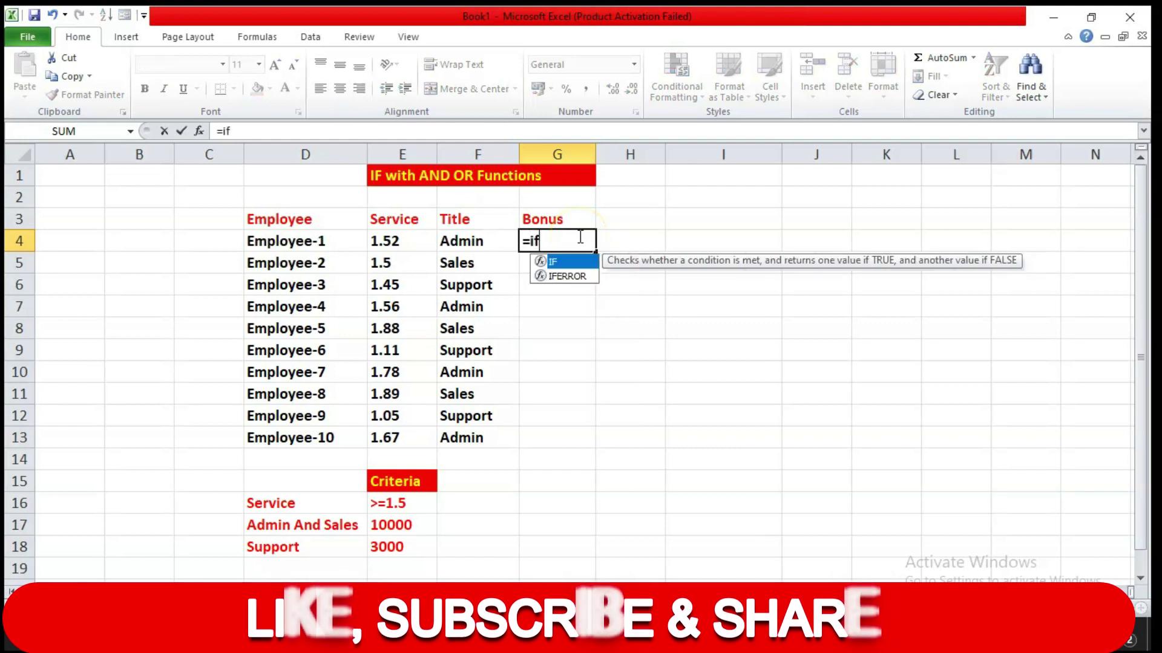
left_click(585, 262)
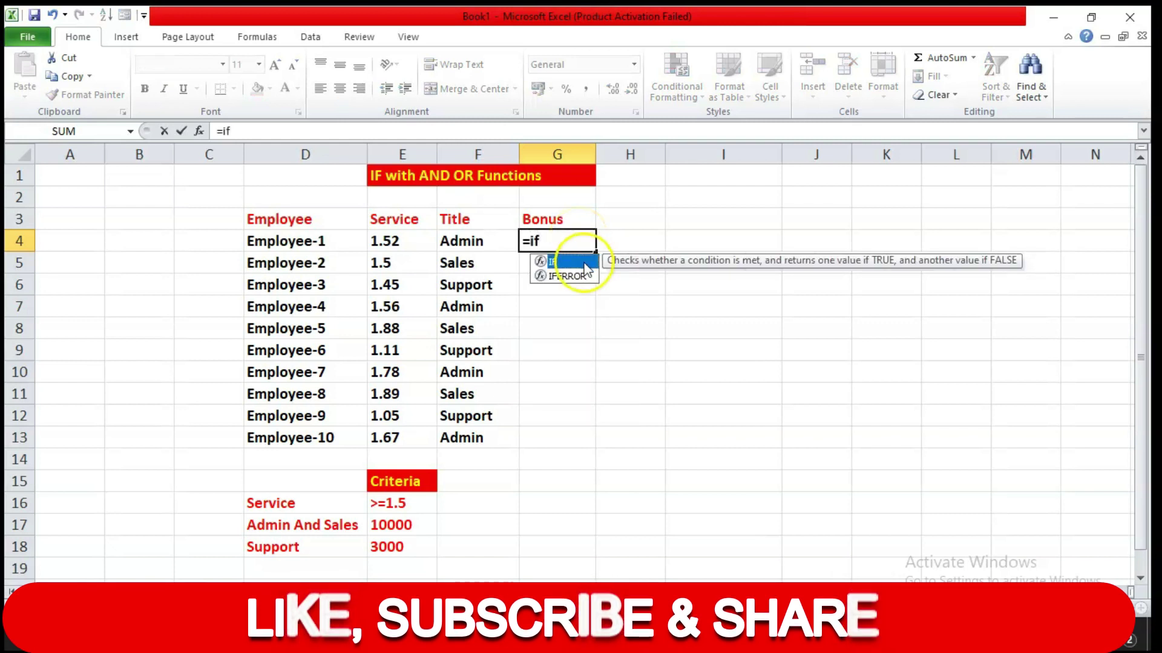
double_click(585, 267)
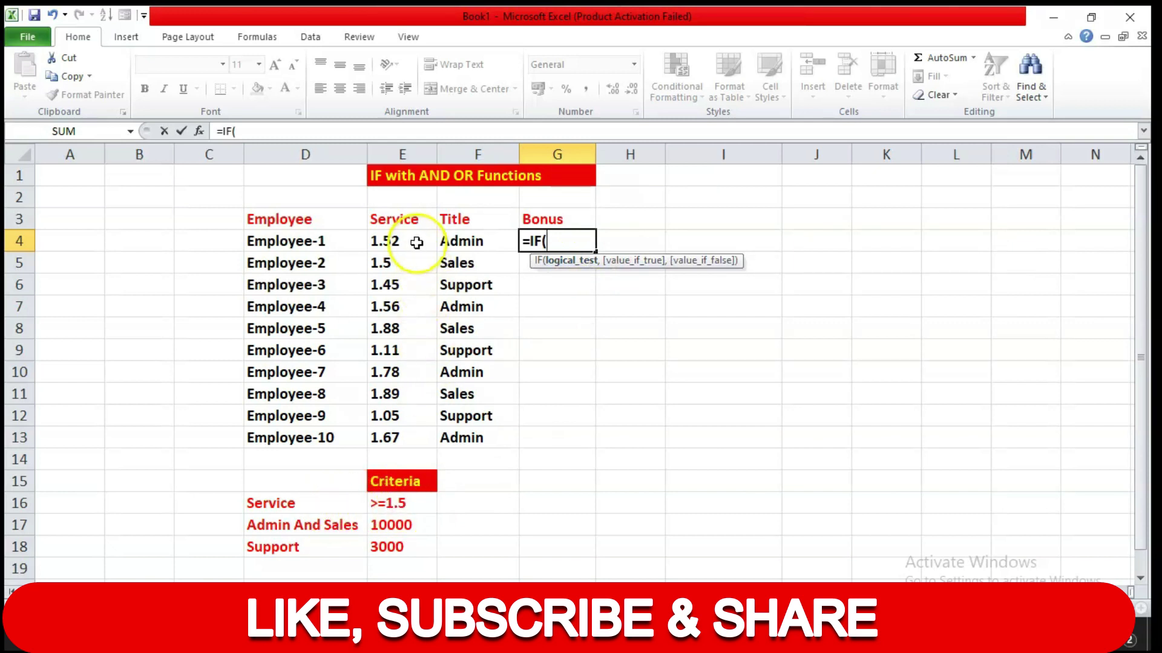
- Add the E4>=1.5 service test and F4 title tests for sales and admin
left_click(416, 241)
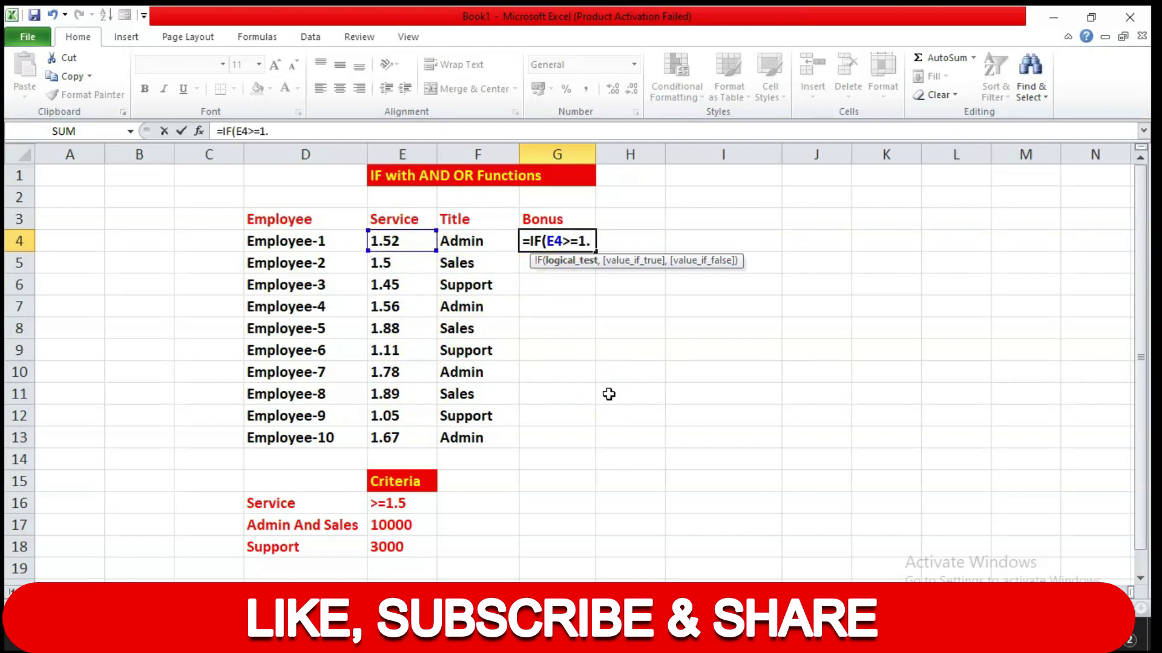
type("5,")
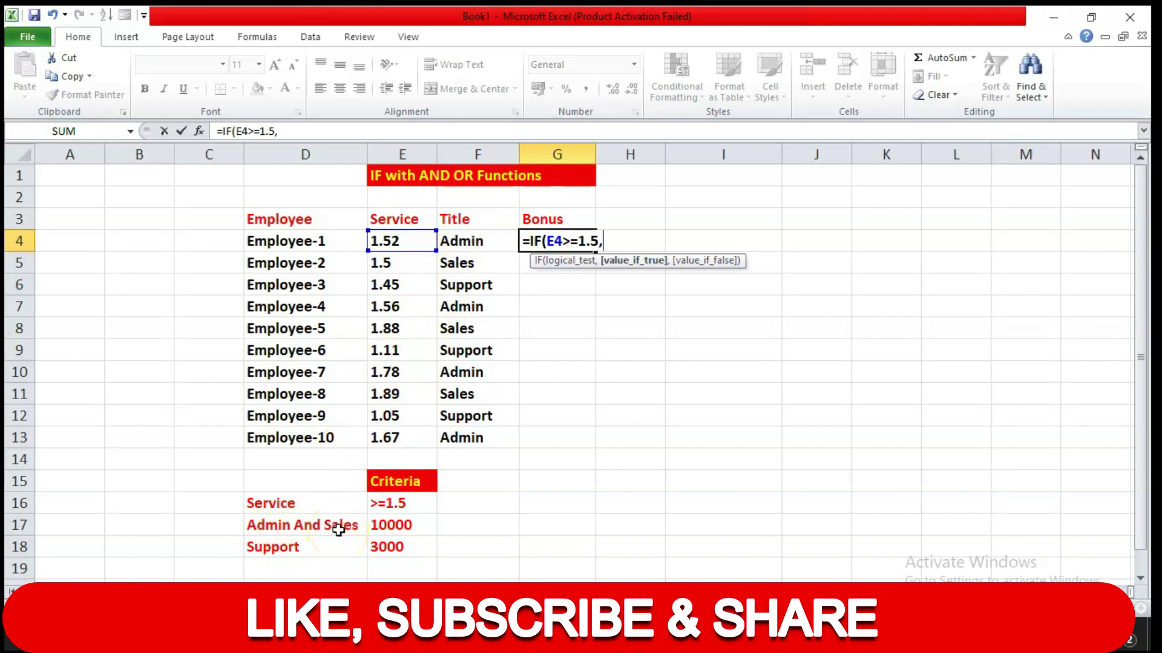
left_click(466, 241)
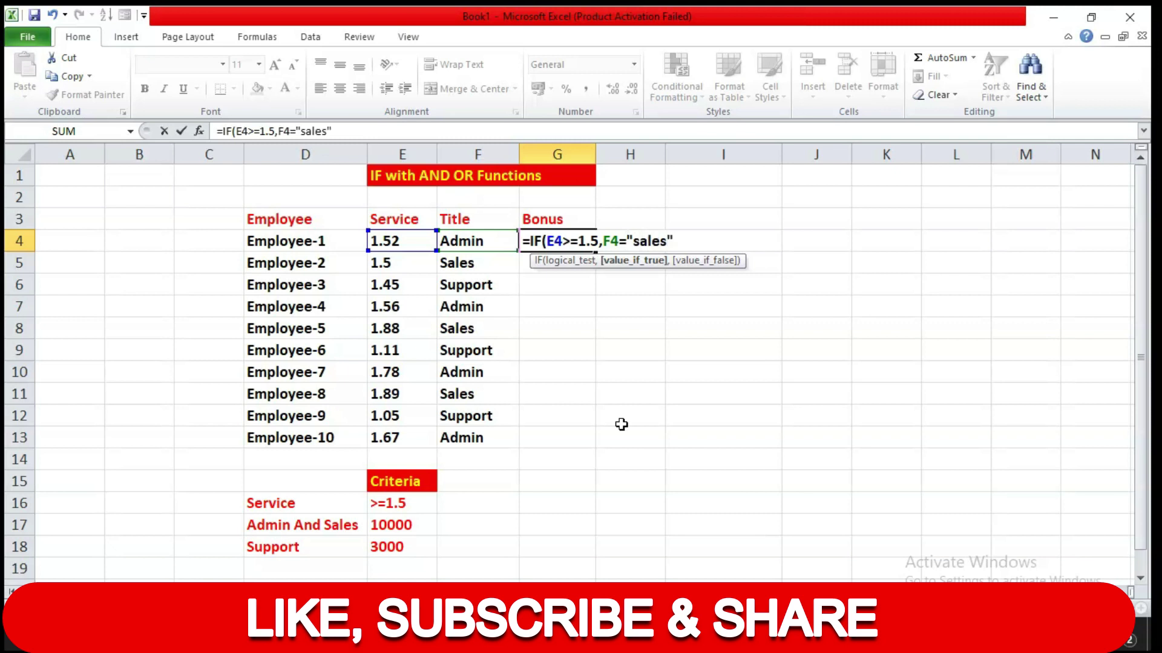
left_click(493, 247)
type(",F4=\"admin\")")
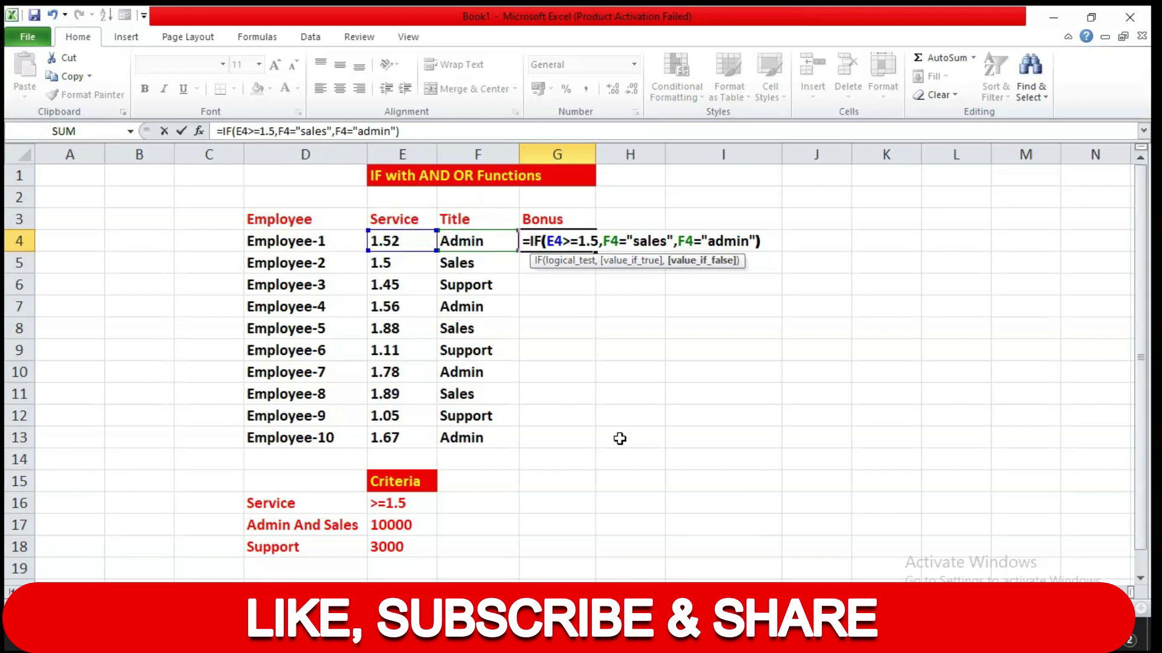
left_click(668, 248)
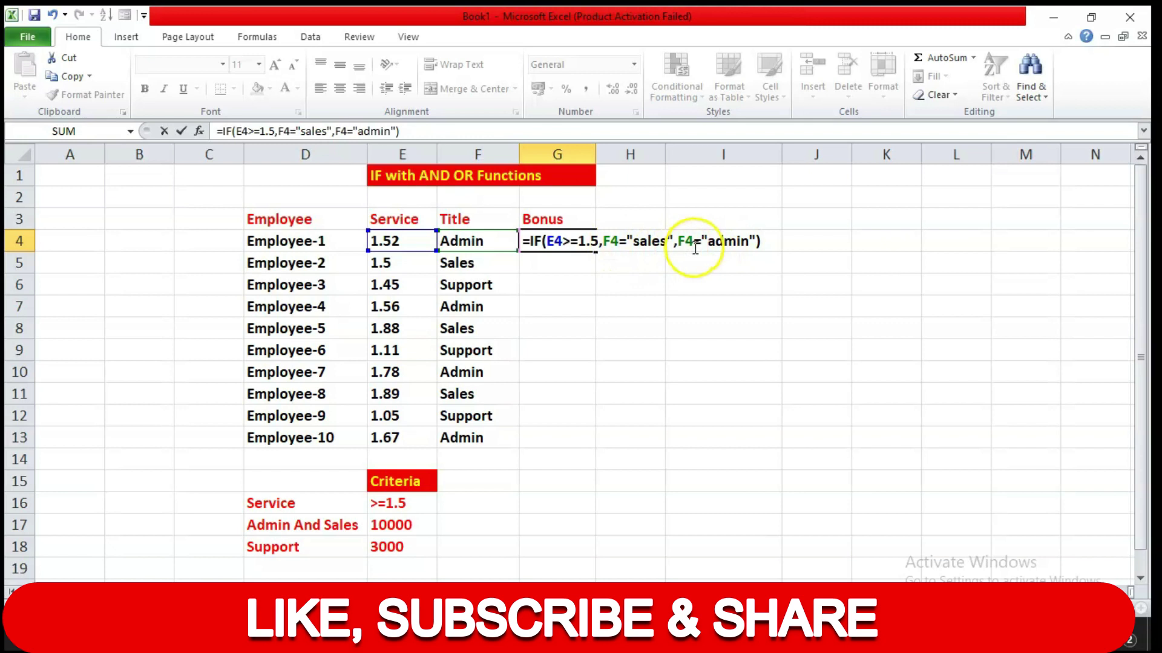
left_click(601, 242)
- Wrap the title tests in OR( and insert AND( after IF( to nest them
type("or")
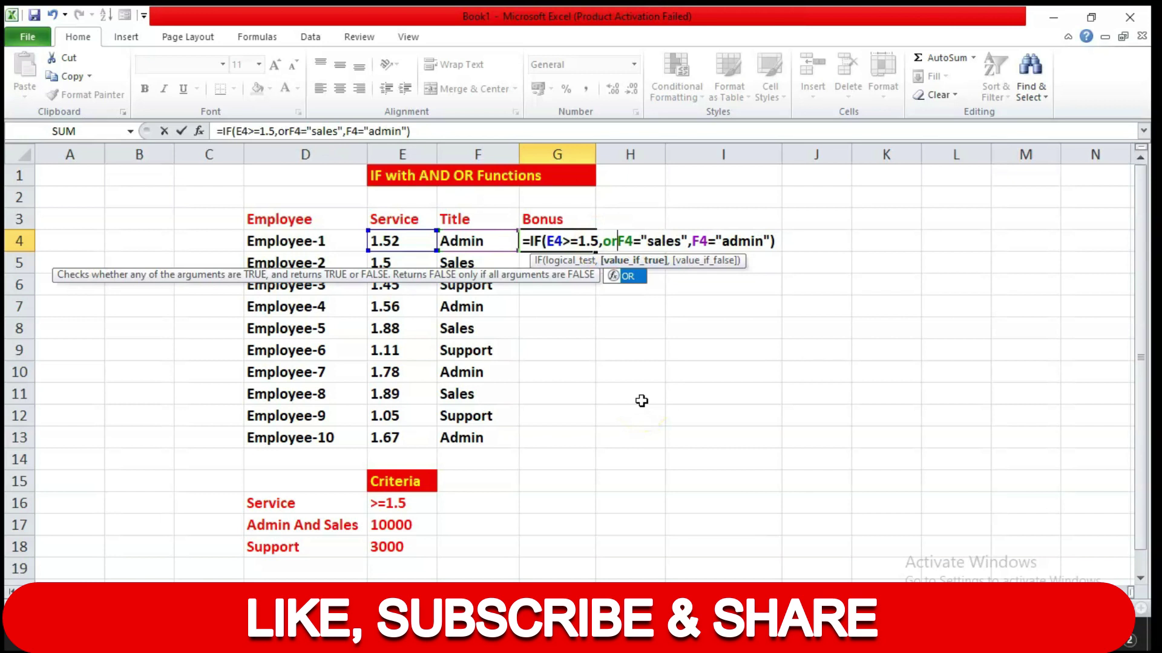
type("(")
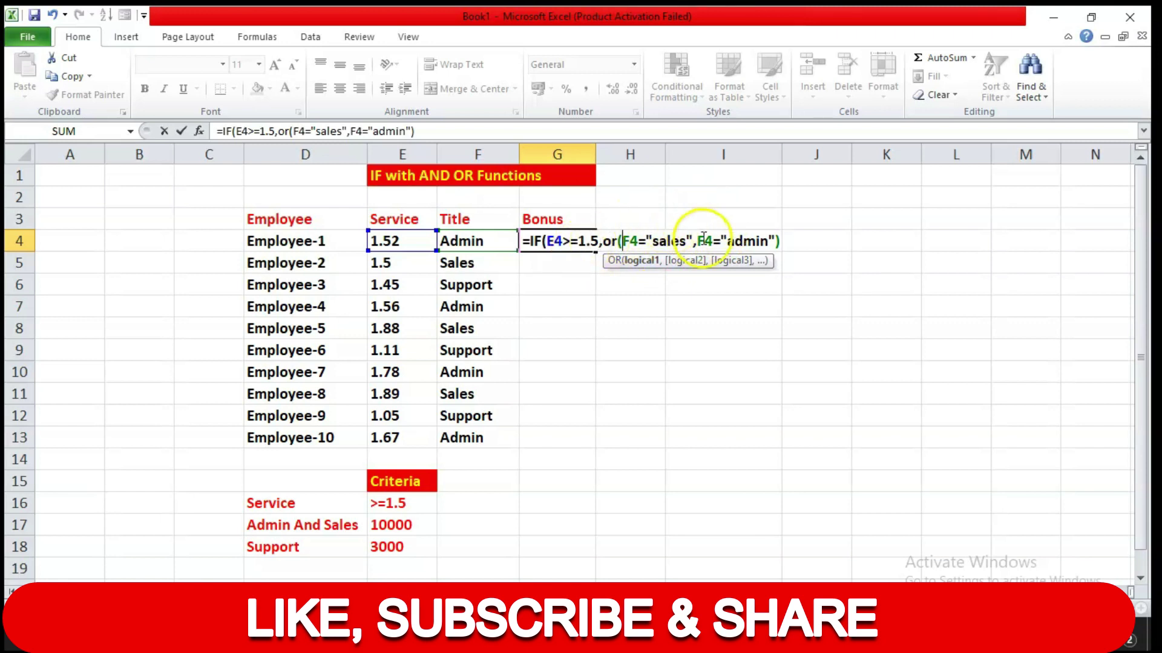
left_click(542, 242)
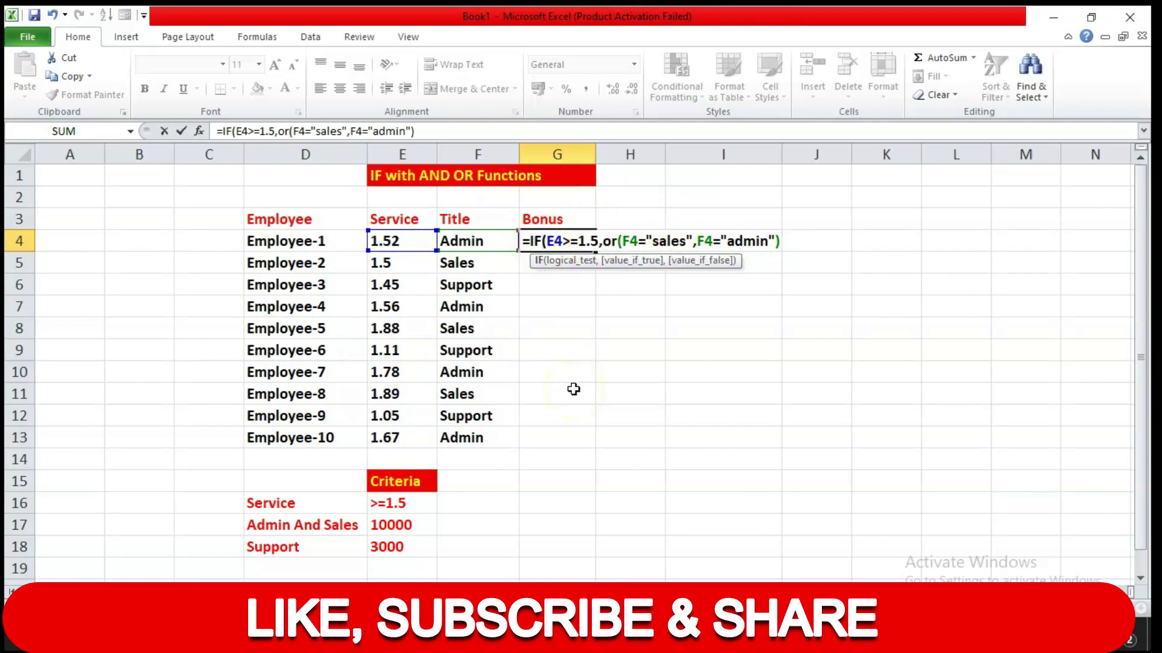
type("(and")
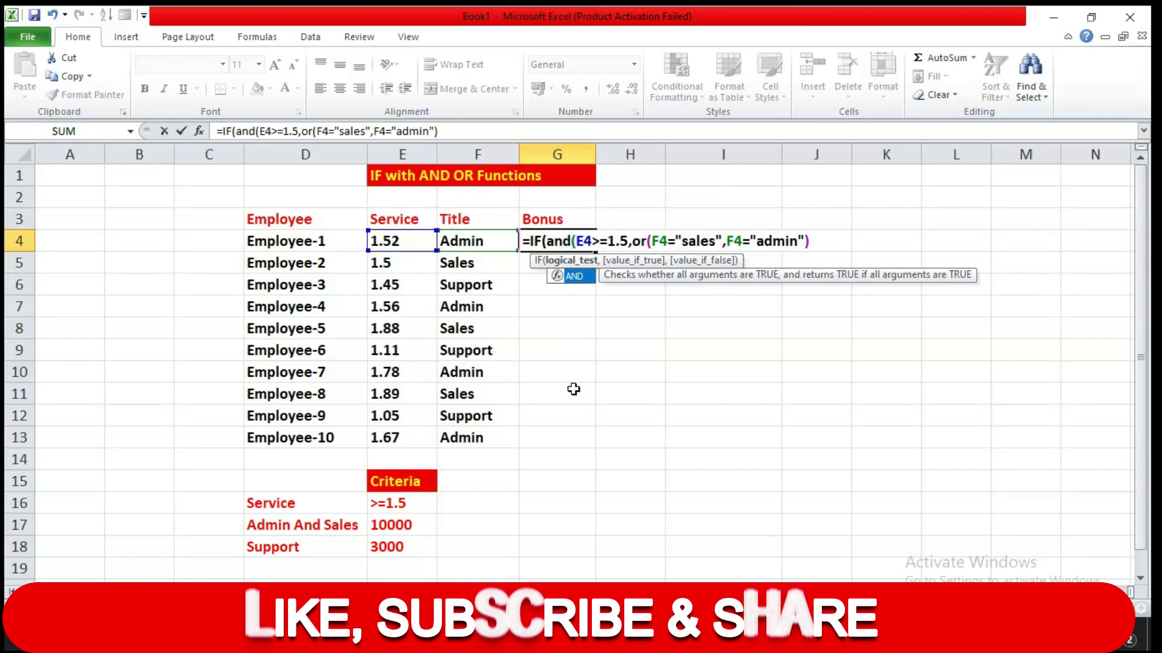
key("Right")
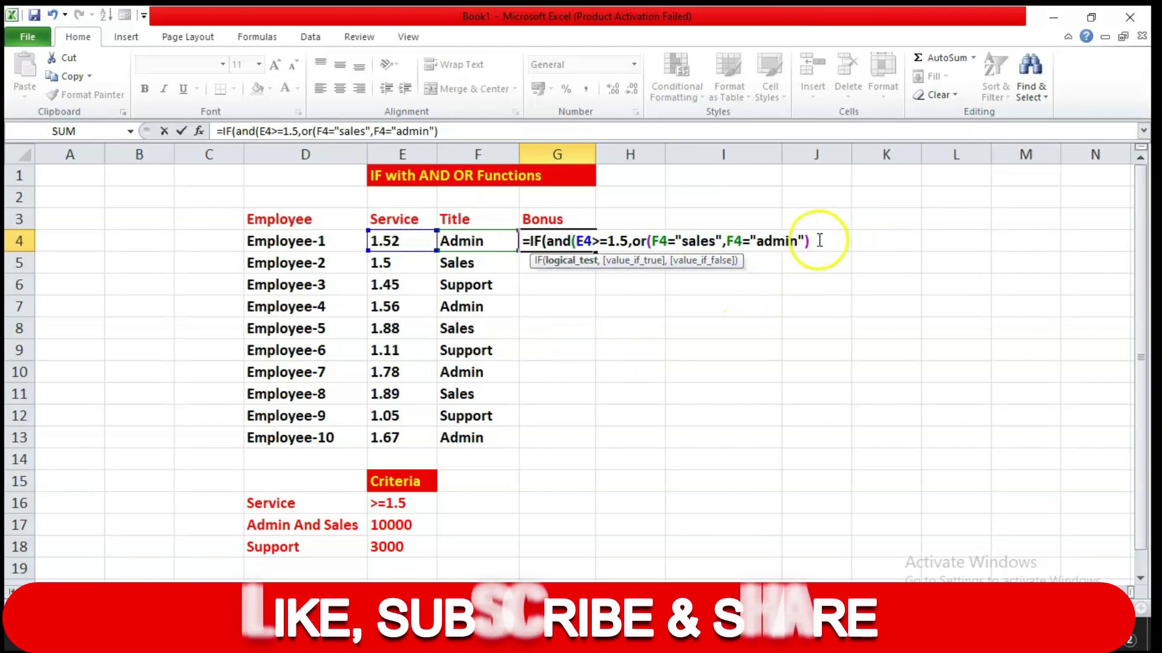
key("Right")
key("Right")
key("Right")
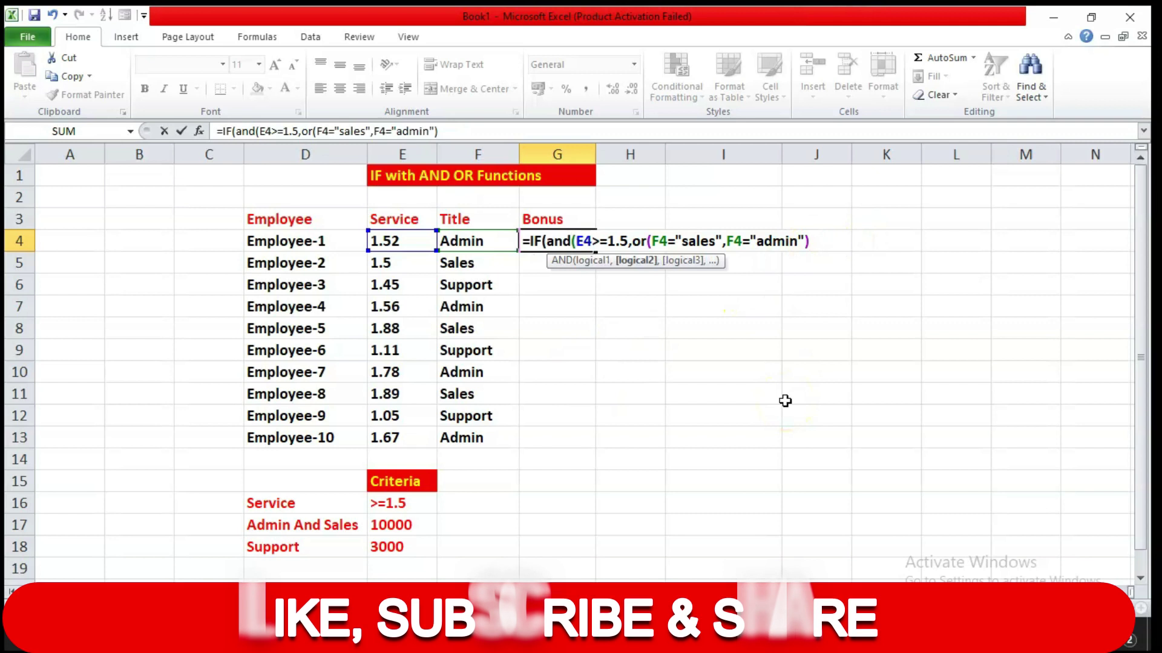
key("Right")
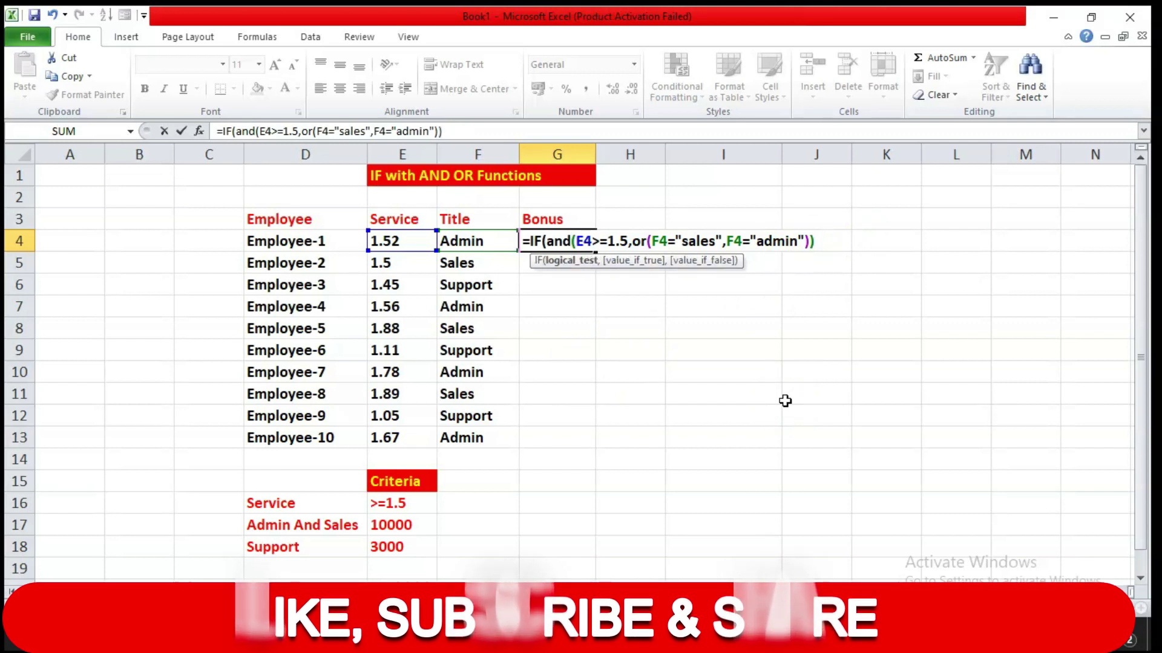
- Finish the G4 formula with 10000 if true and 3000 otherwise, and enter it
type(",")
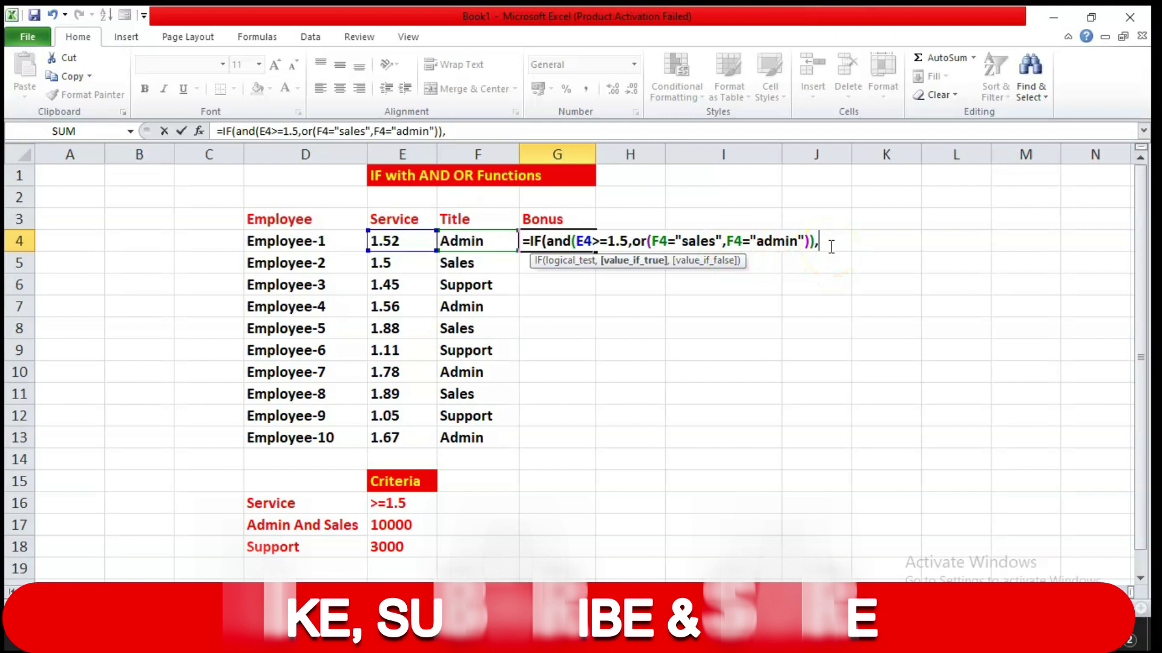
type("1")
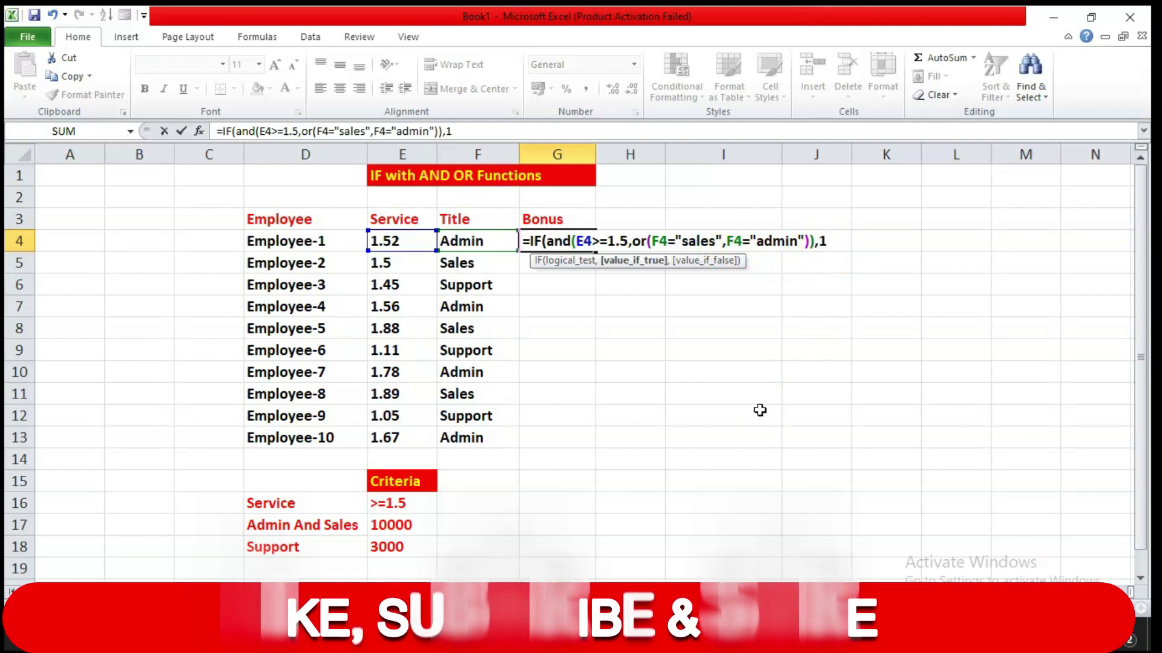
type("0000,3")
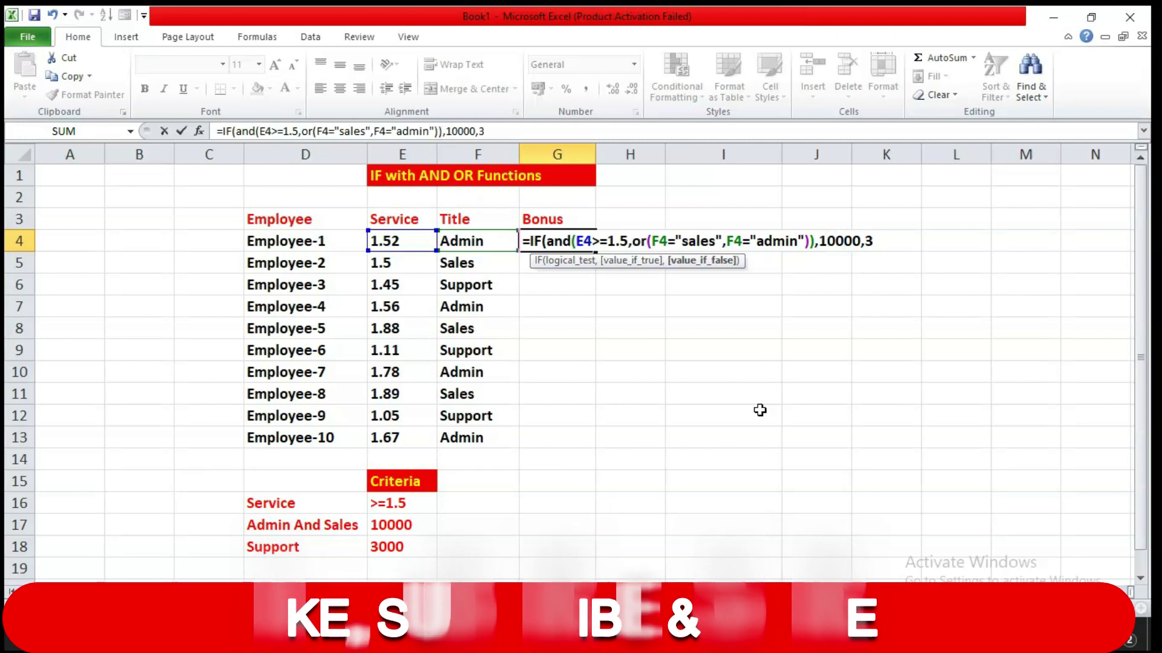
type("000")
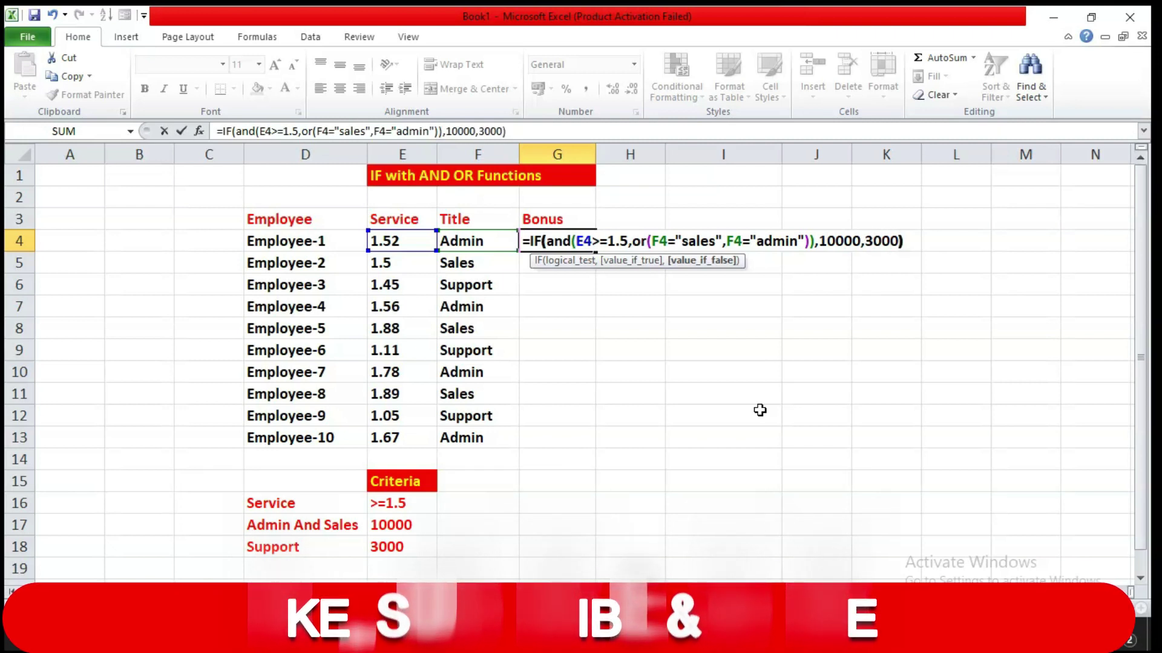
key("Return")
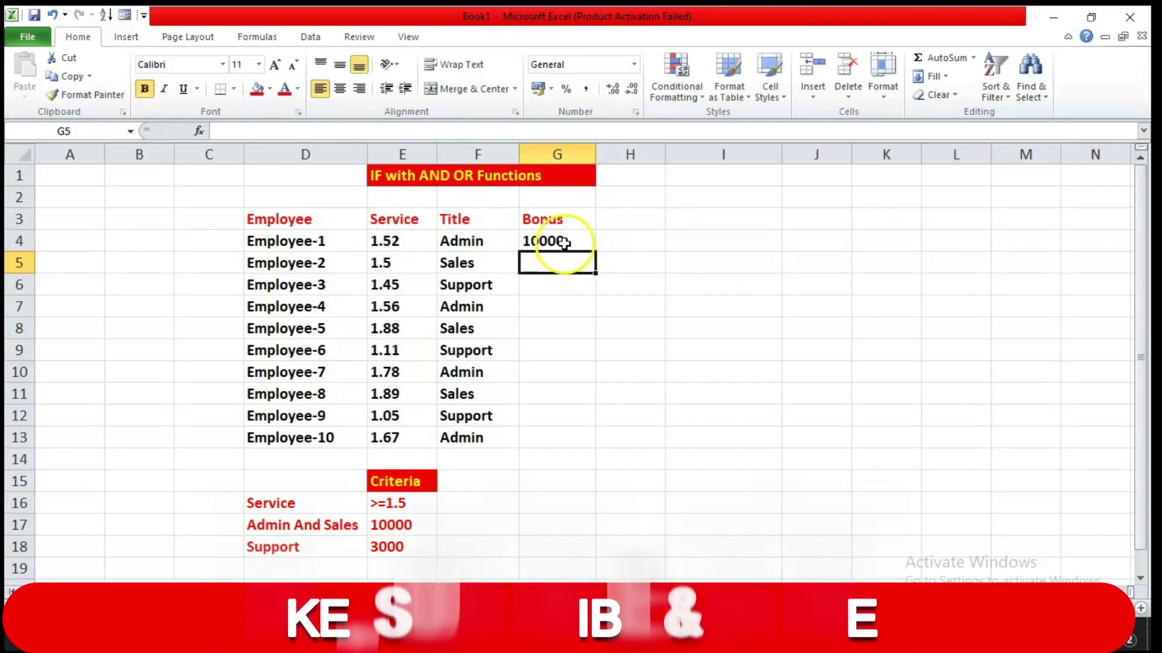
- Fill the G4 bonus formula down to G13 and check G4 against its F4 title
left_click(557, 240)
left_click_drag(598, 251, 596, 460)
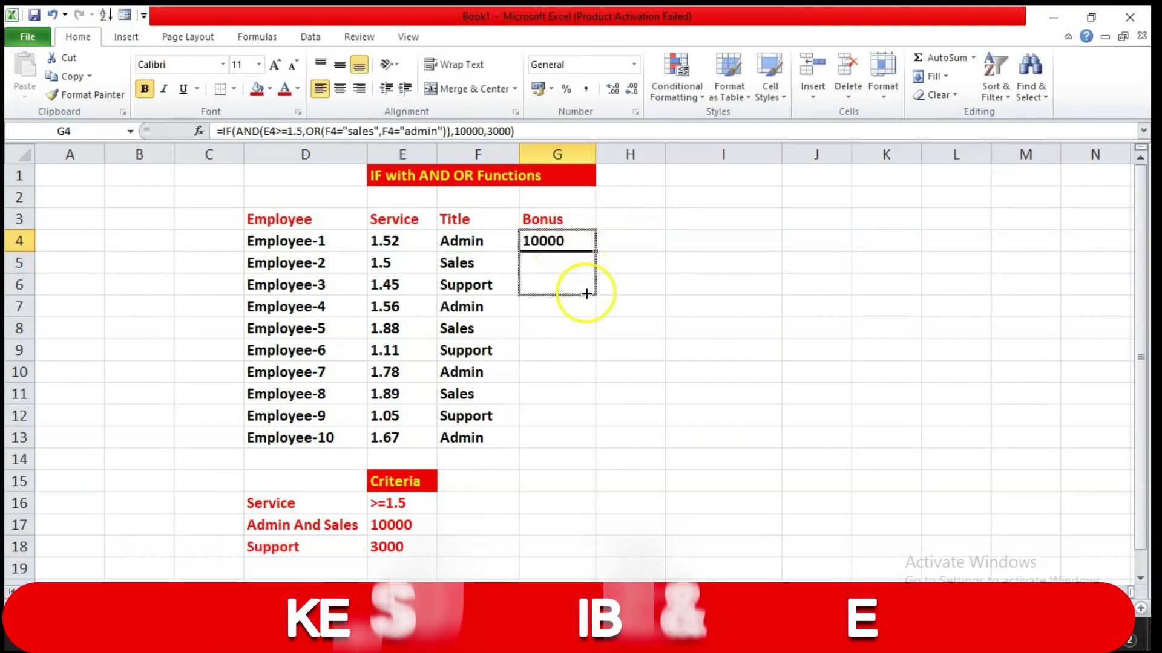
left_click(643, 506)
left_click(542, 244)
left_click(503, 242)
left_click(563, 242)
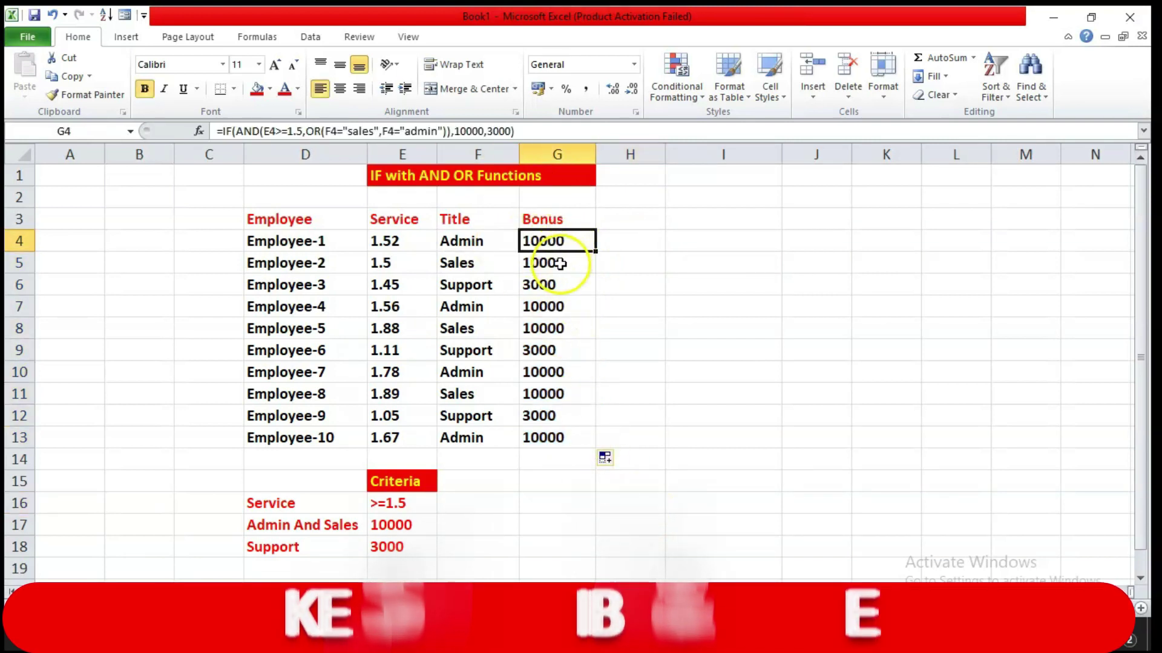
left_click(560, 265)
left_click(496, 286)
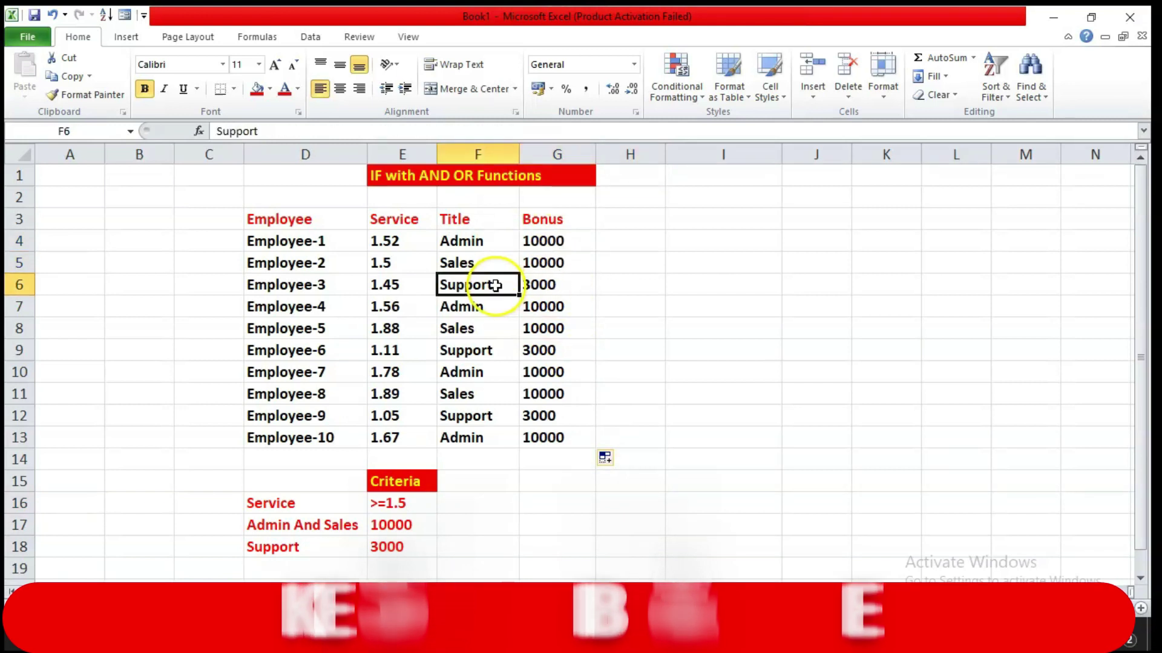
left_click(547, 283)
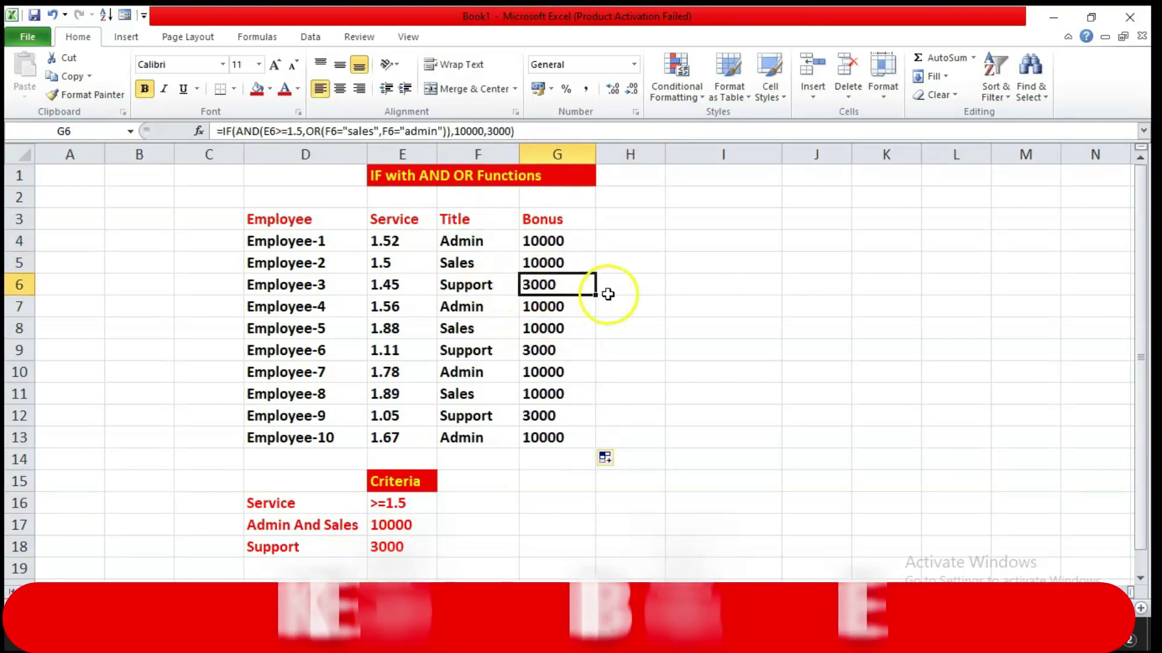
left_click(496, 303)
left_click(495, 330)
left_click(552, 307)
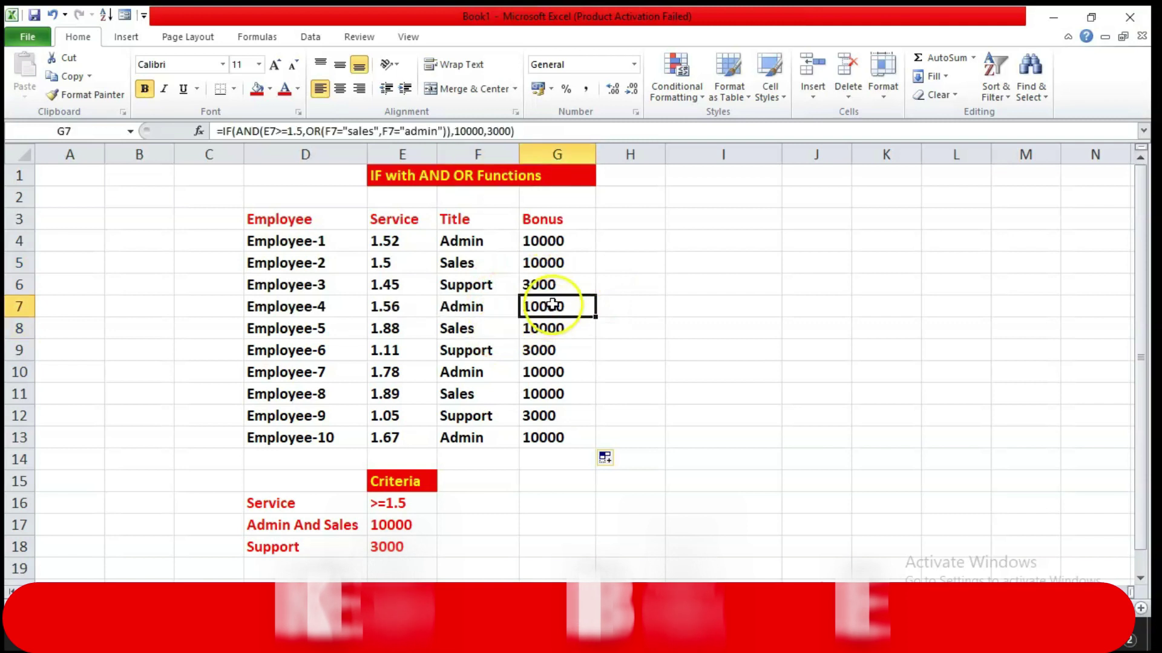
left_click(541, 334)
left_click(493, 351)
left_click(549, 349)
left_click(478, 372)
left_click(499, 392)
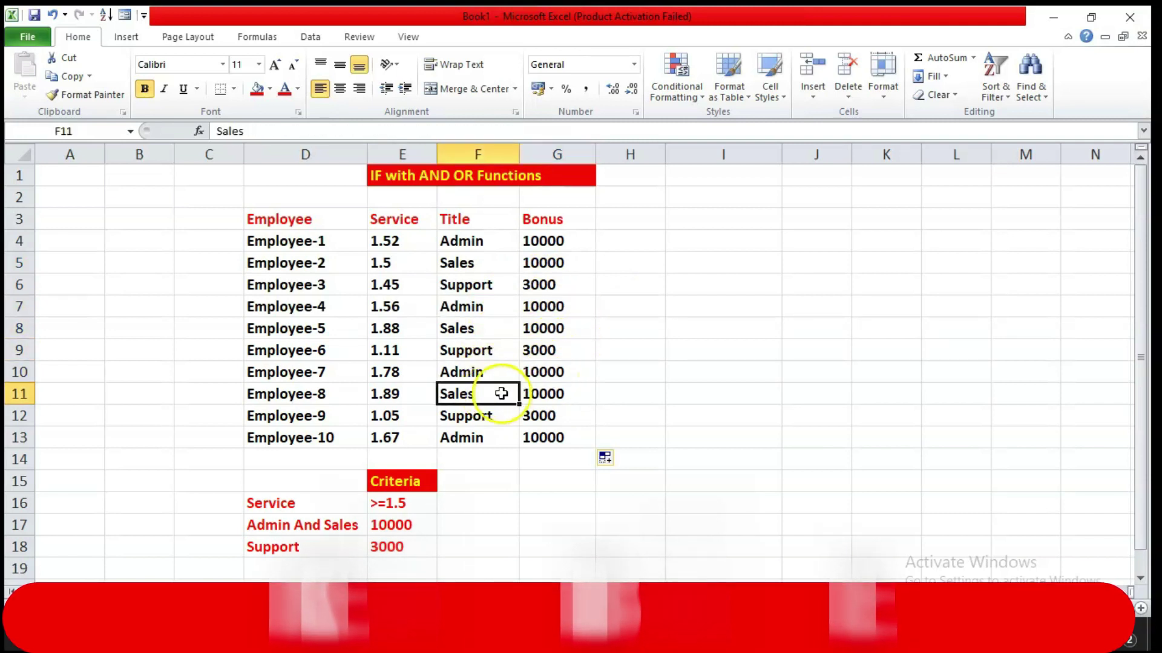
left_click(551, 373)
left_click(555, 394)
left_click(490, 415)
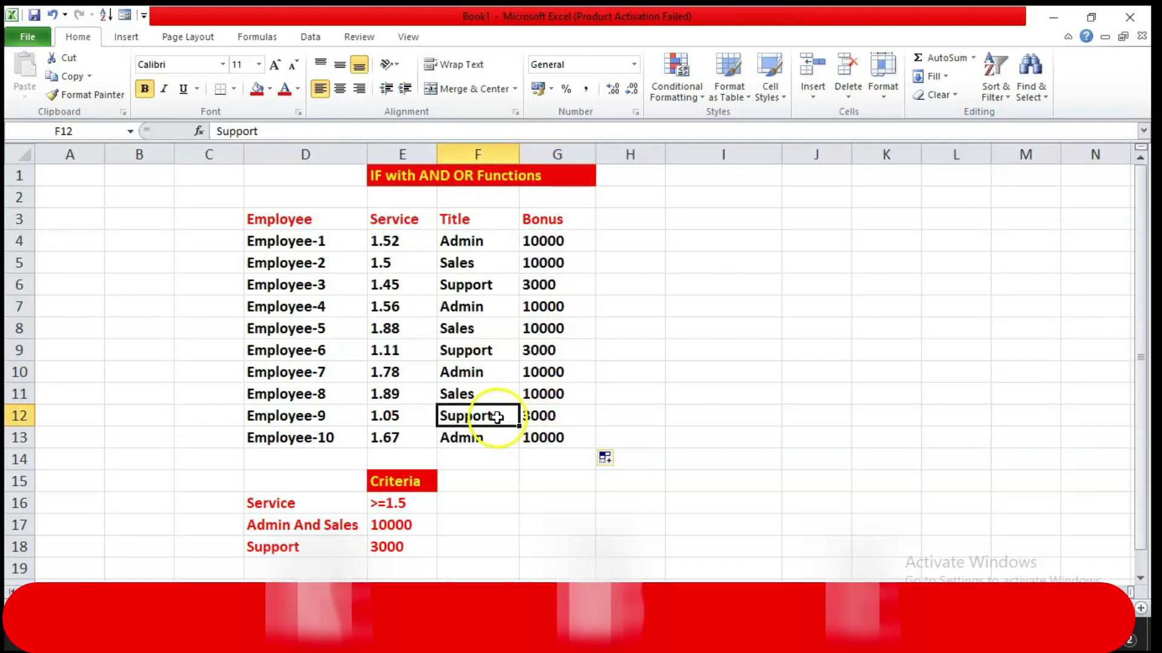
left_click(551, 423)
left_click(500, 439)
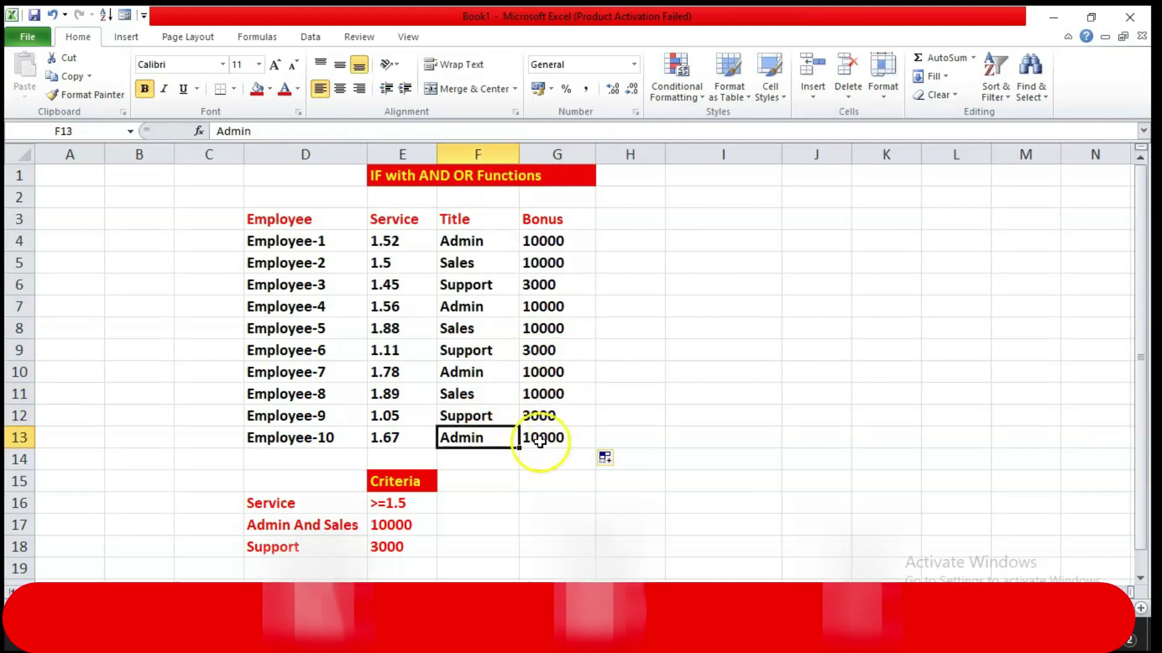
left_click(544, 441)
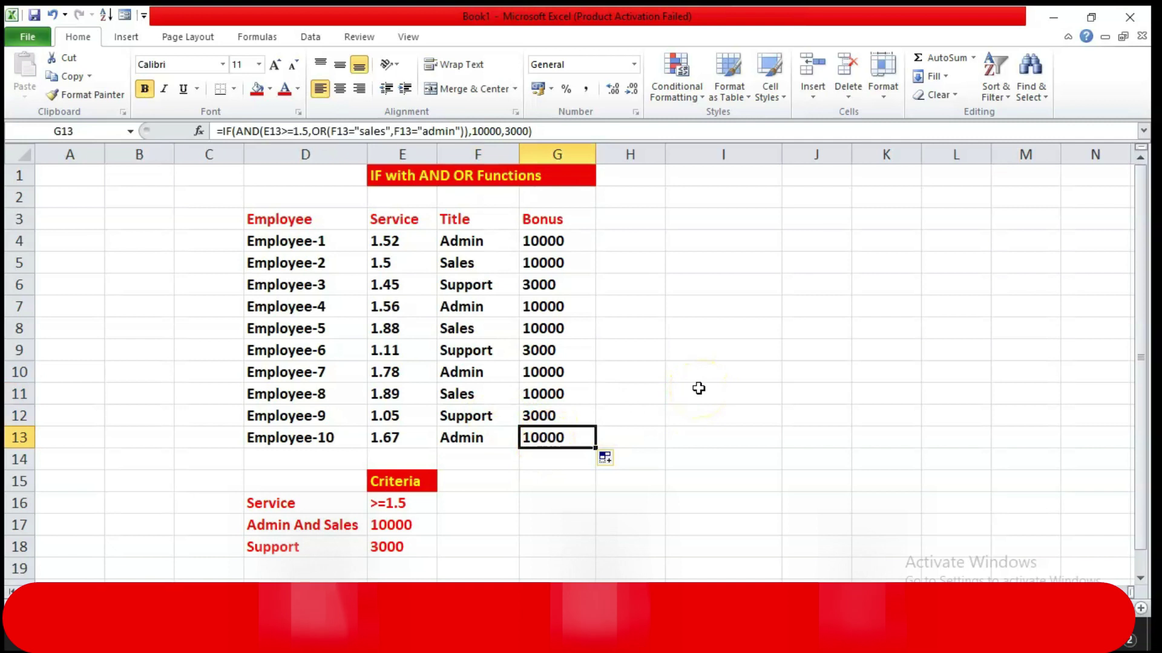